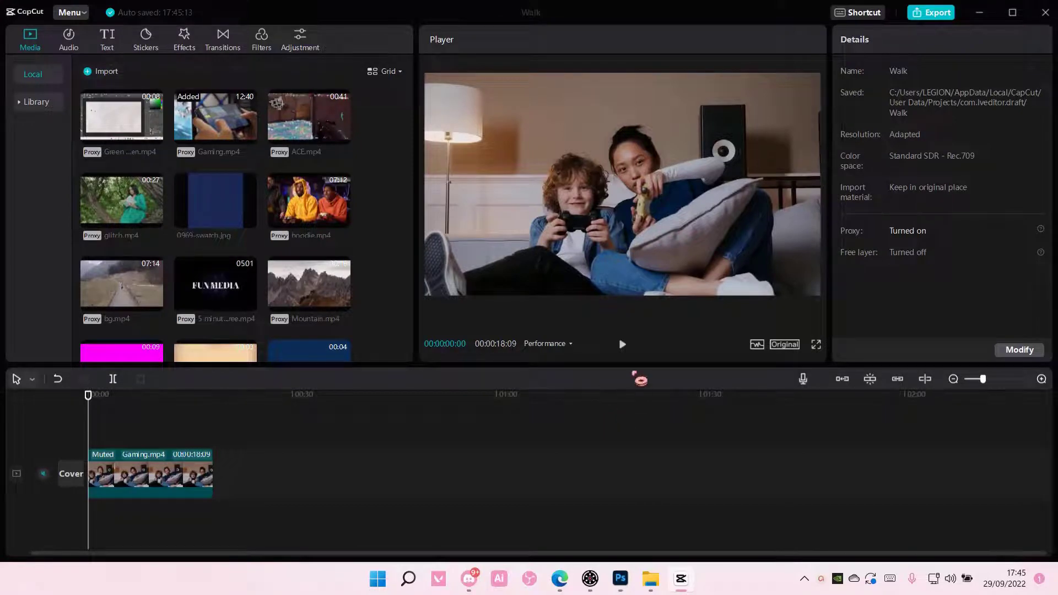
Step: Enlarge the player and media panels and zoom the timeline to fit the clips
{"action": "left_click_drag", "start_coordinate": [631, 366], "coordinate": [632, 385]}
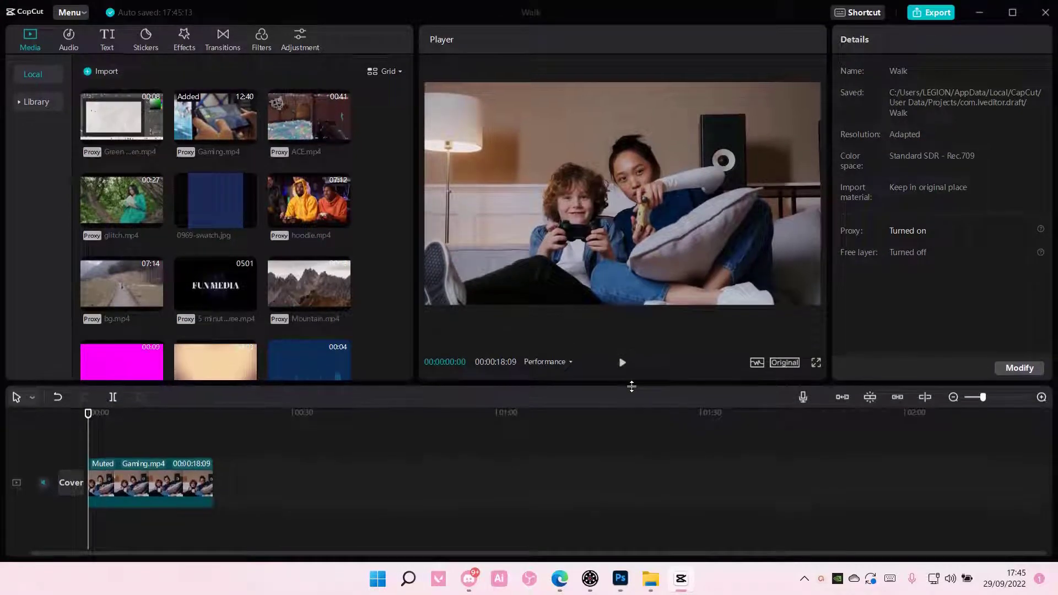
{"action": "left_click", "coordinate": [991, 406]}
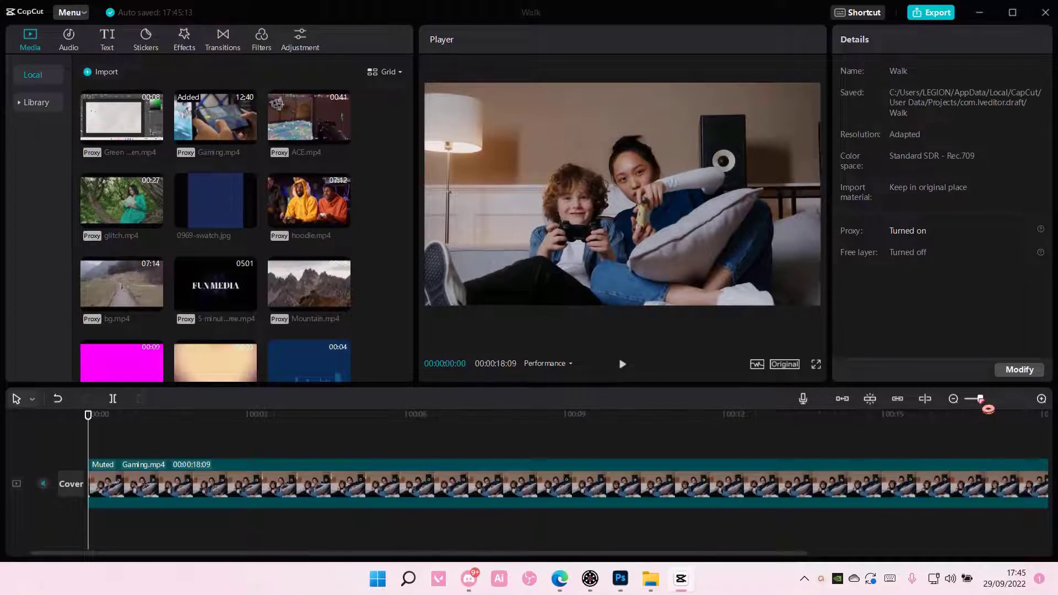
{"action": "left_click_drag", "start_coordinate": [988, 409], "coordinate": [987, 409]}
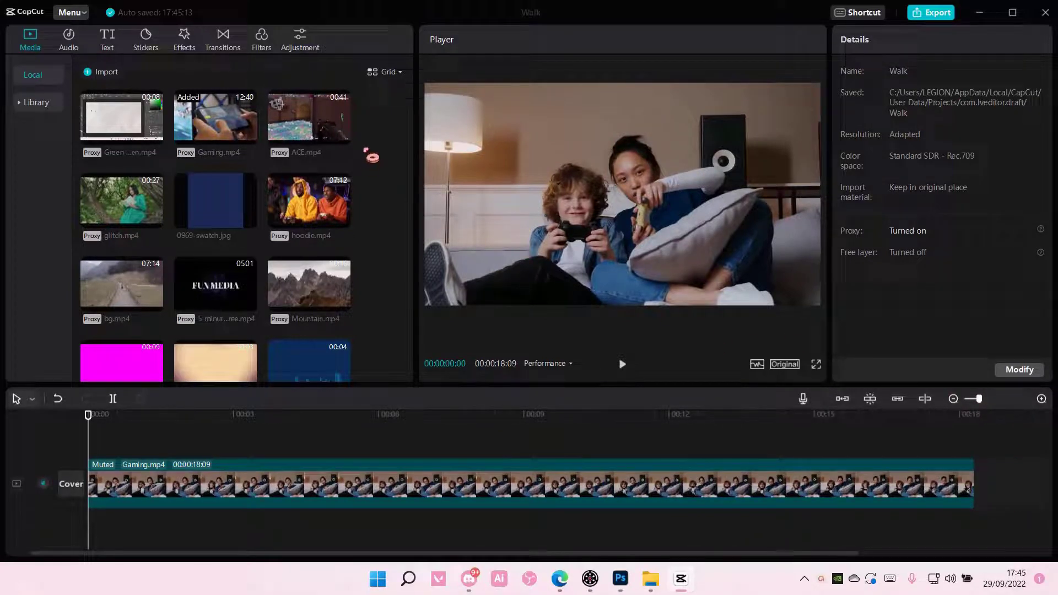
Step: Add ACE.mp4 above Gaming.mp4, mute it to -∞dB, and trim its start to about 35 seconds
{"action": "mouse_move", "coordinate": [309, 118]}
{"action": "left_click", "coordinate": [343, 136]}
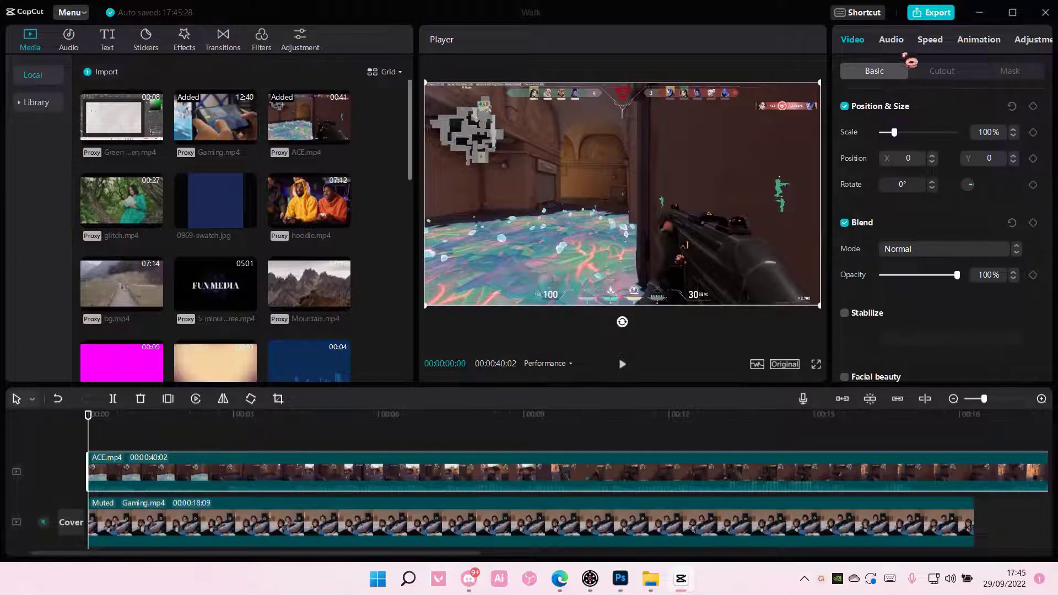
{"action": "left_click", "coordinate": [890, 43]}
{"action": "left_click_drag", "start_coordinate": [925, 100], "coordinate": [878, 100]}
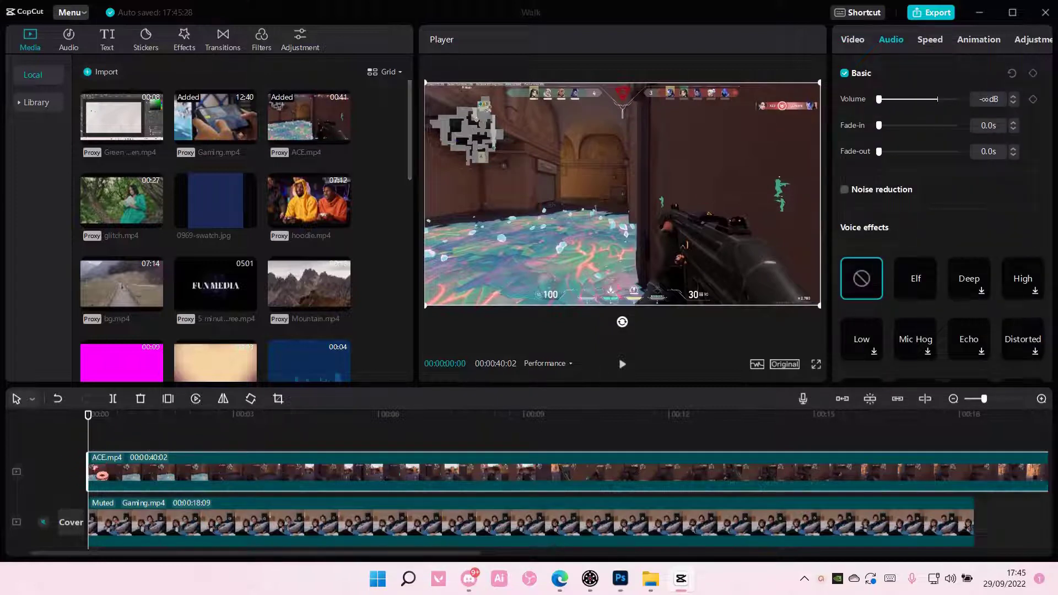
{"action": "mouse_move", "coordinate": [91, 471]}
{"action": "left_mouse_down"}
{"action": "mouse_move", "coordinate": [324, 486]}
{"action": "mouse_move", "coordinate": [170, 491]}
{"action": "mouse_move", "coordinate": [116, 475]}
{"action": "left_mouse_up"}
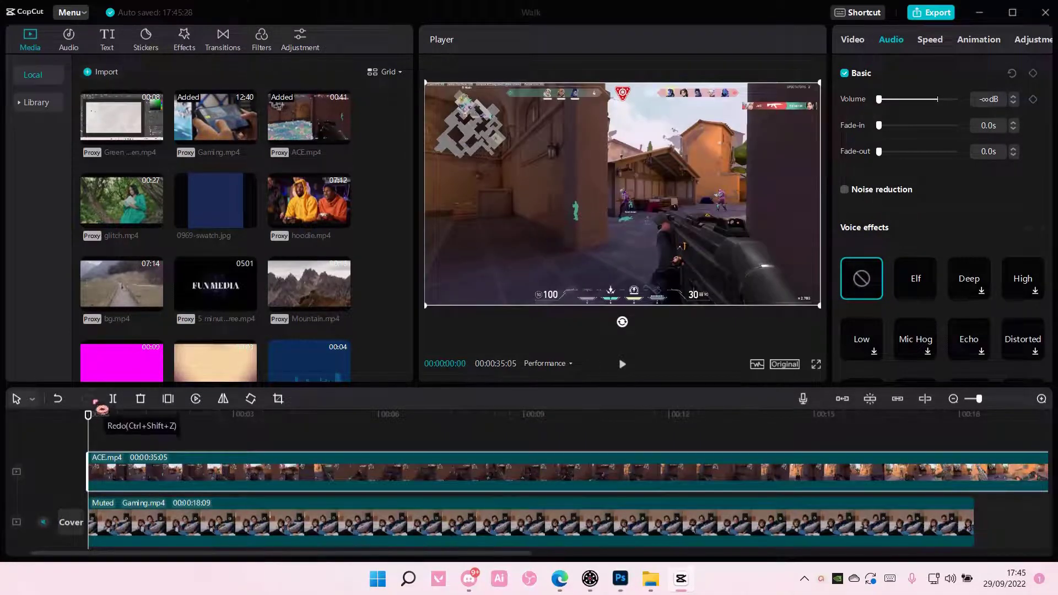
{"action": "mouse_move", "coordinate": [90, 414]}
{"action": "left_mouse_down"}
{"action": "mouse_move", "coordinate": [948, 415]}
{"action": "mouse_move", "coordinate": [87, 414]}
{"action": "left_mouse_up"}
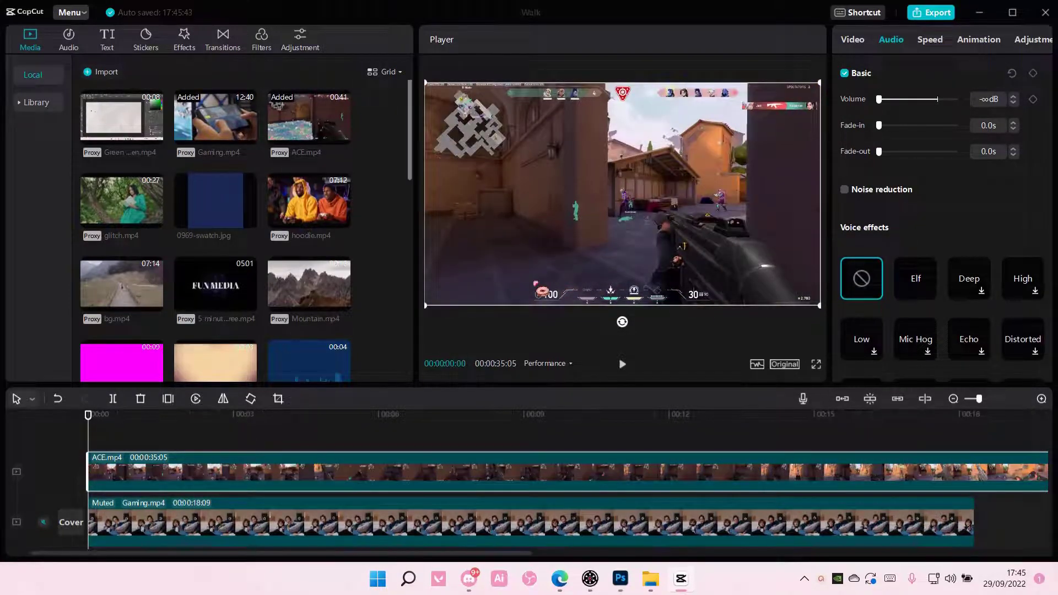
Step: Give the ACE.mp4 overlay Screen blend and 26% scale, placed over the boy's controller
{"action": "left_click", "coordinate": [860, 46]}
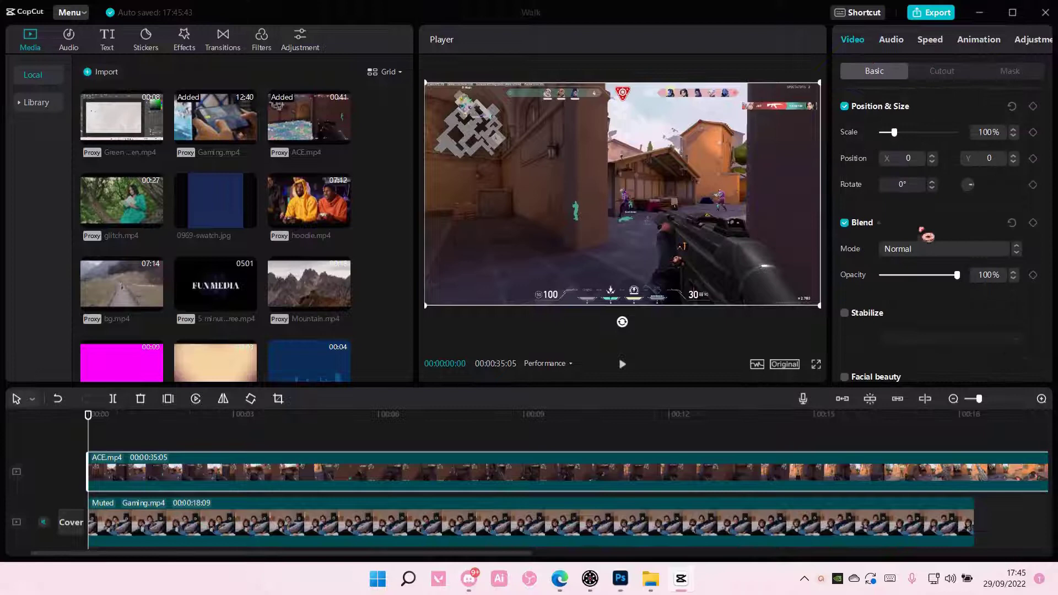
{"action": "left_click", "coordinate": [925, 257]}
{"action": "left_click", "coordinate": [929, 305]}
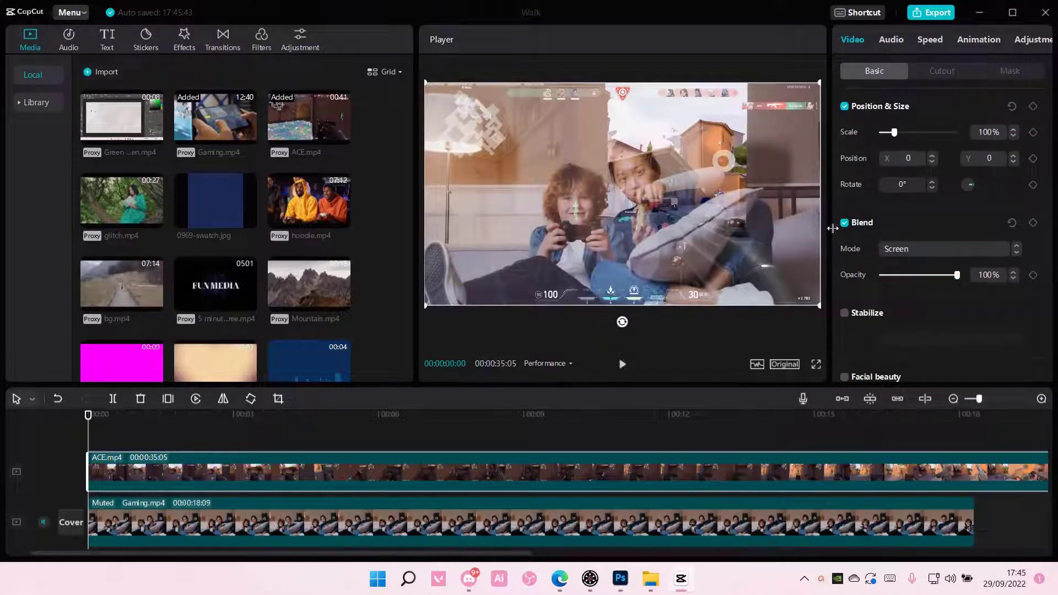
{"action": "left_click_drag", "start_coordinate": [906, 143], "coordinate": [892, 147]}
{"action": "left_click_drag", "start_coordinate": [622, 195], "coordinate": [580, 191]}
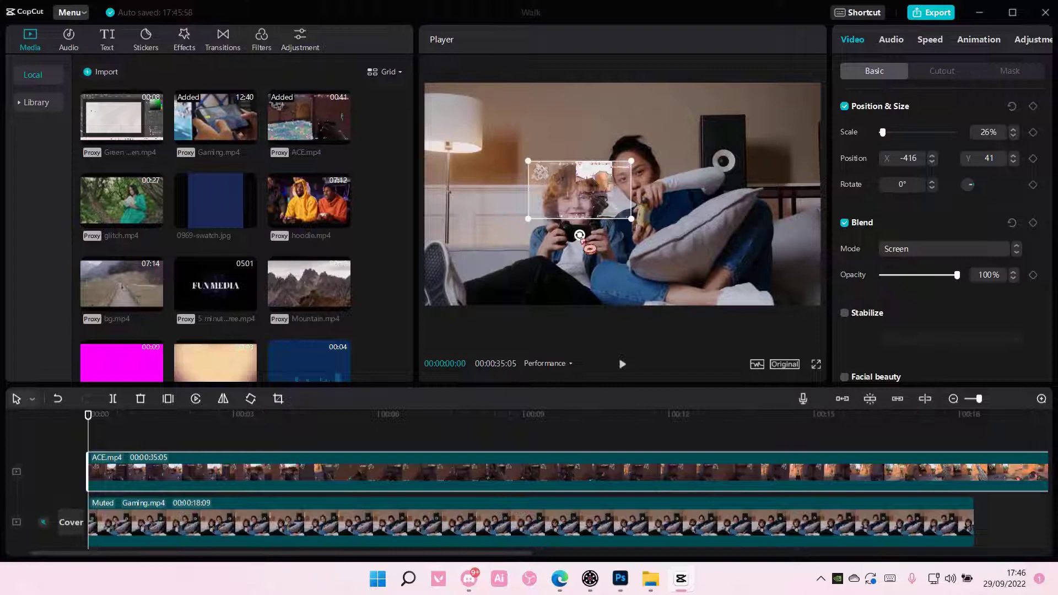
{"action": "left_click_drag", "start_coordinate": [587, 244], "coordinate": [605, 219]}
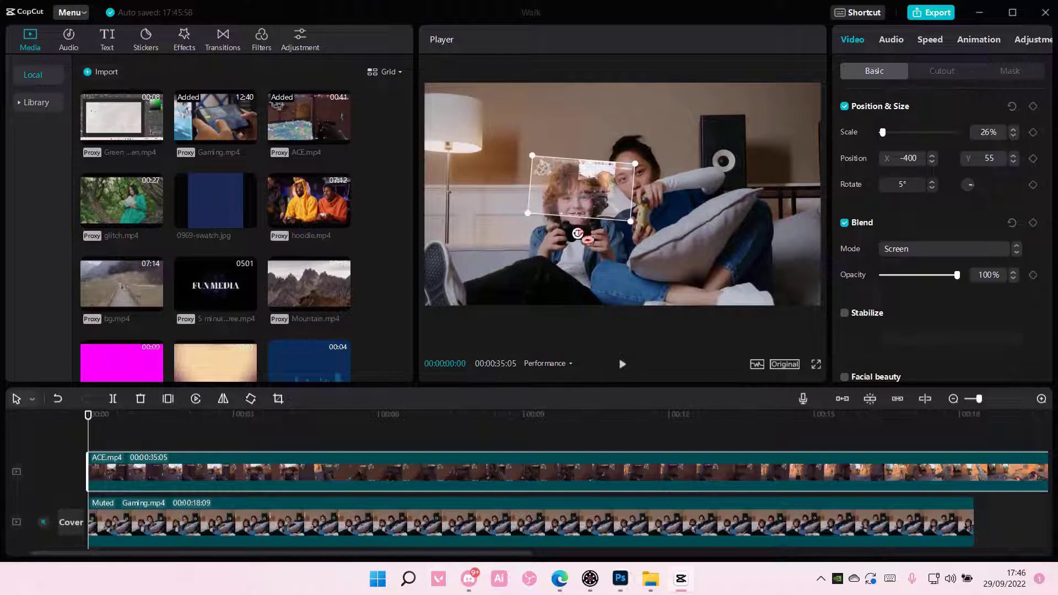
{"action": "left_click", "coordinate": [639, 345]}
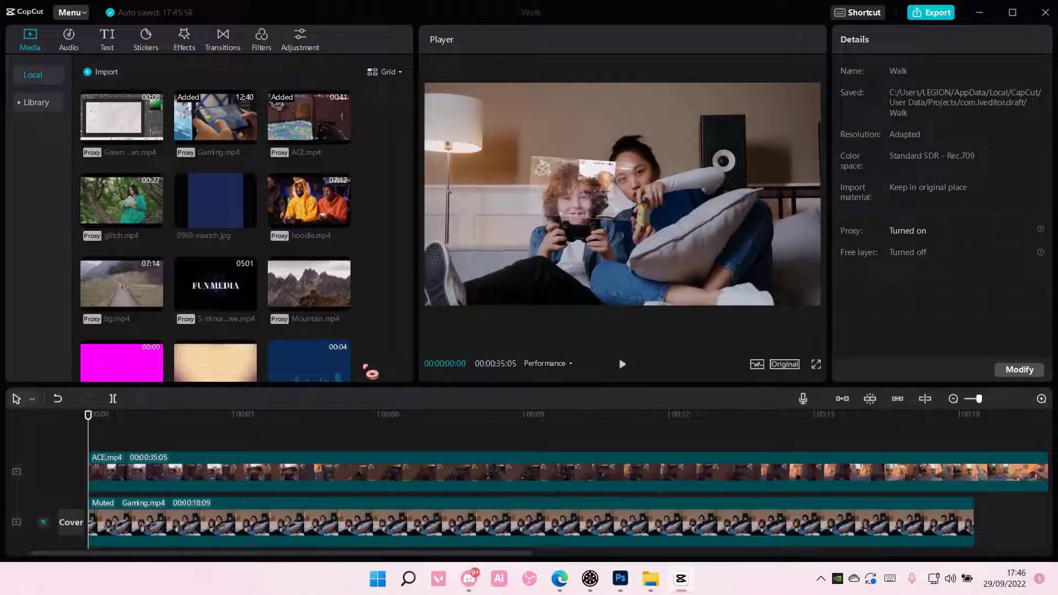
{"action": "left_click", "coordinate": [627, 215]}
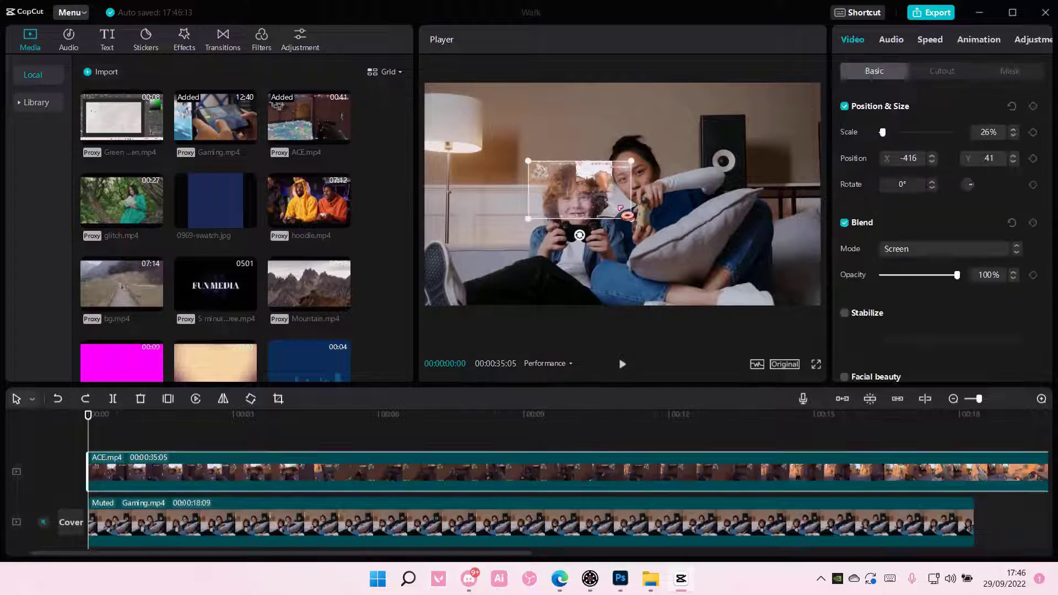
{"action": "left_click", "coordinate": [610, 241]}
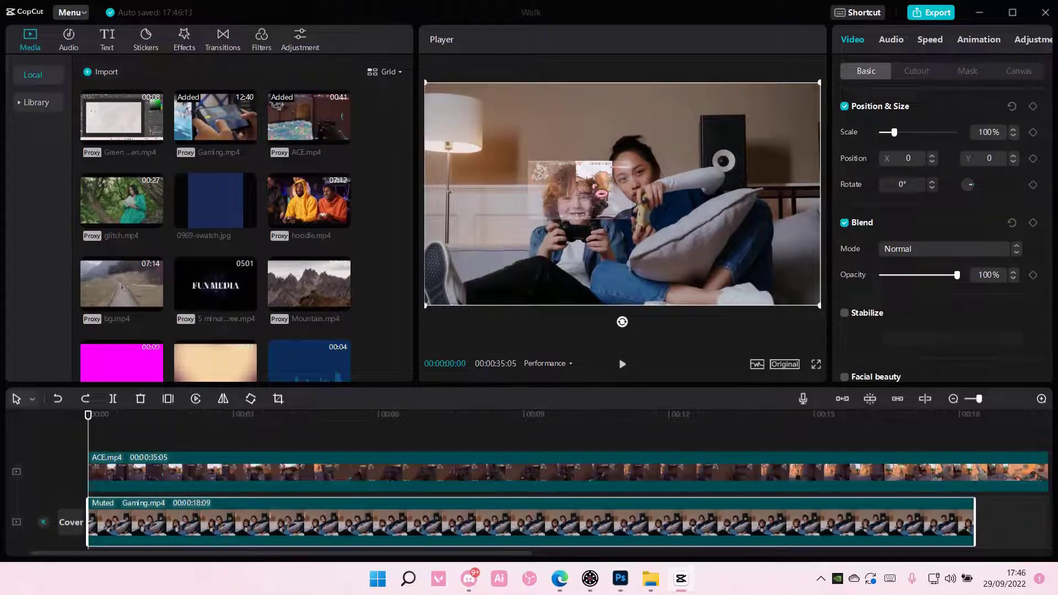
{"action": "left_click", "coordinate": [595, 190]}
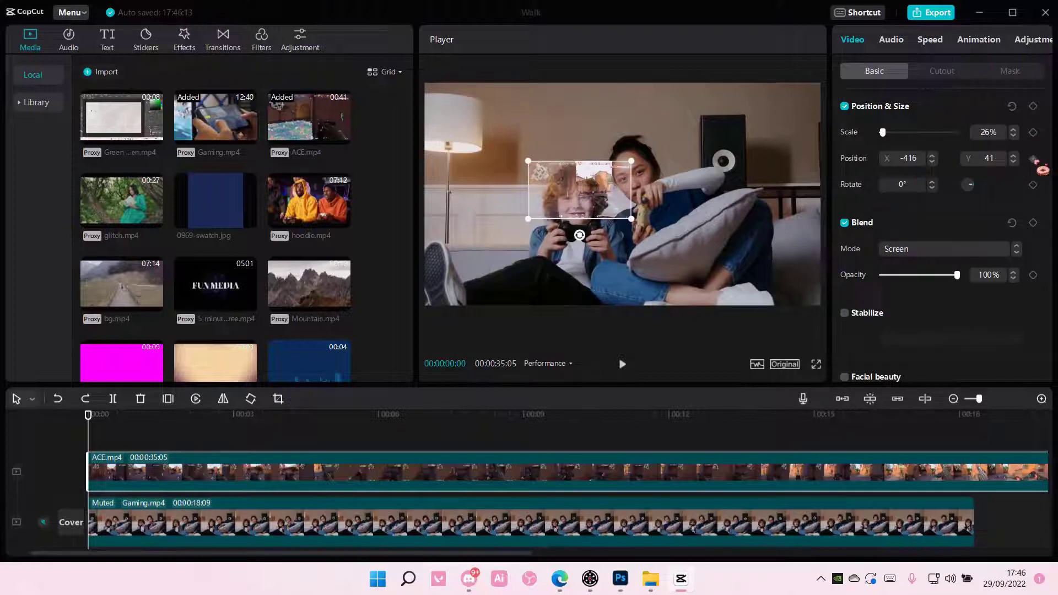
Step: Add starting Position and Rotate keyframes, then tilt and nudge the overlay to -14°
{"action": "left_click", "coordinate": [1032, 185]}
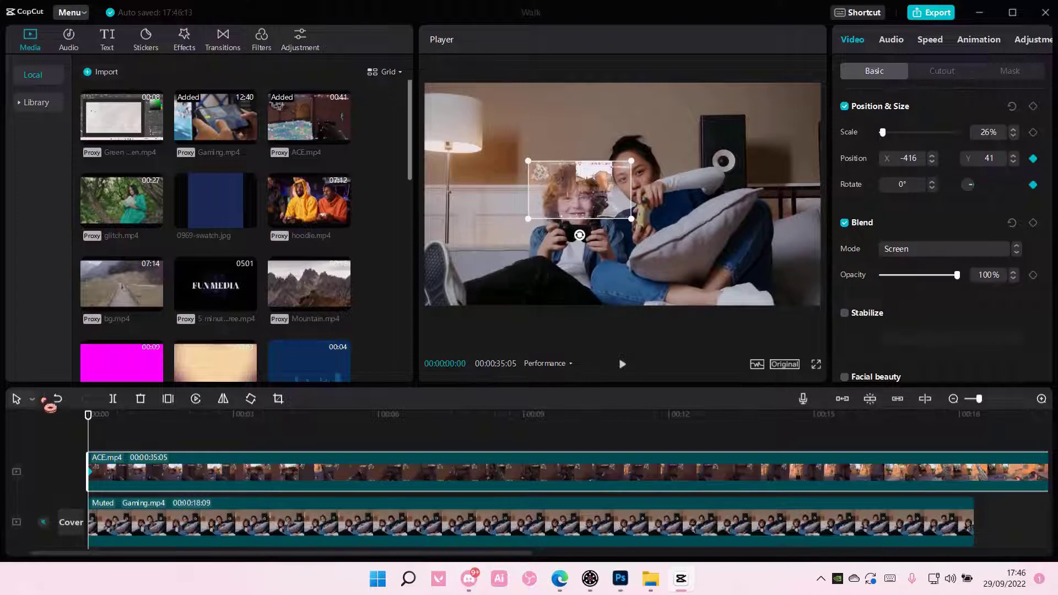
{"action": "left_click_drag", "start_coordinate": [100, 428], "coordinate": [103, 428]}
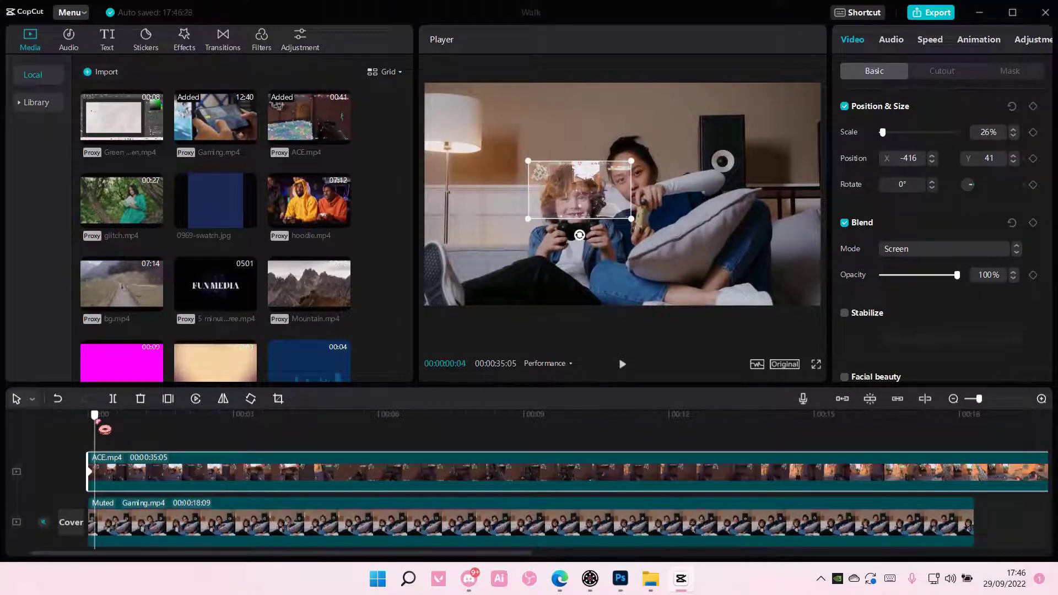
{"action": "left_click_drag", "start_coordinate": [583, 246], "coordinate": [583, 236]}
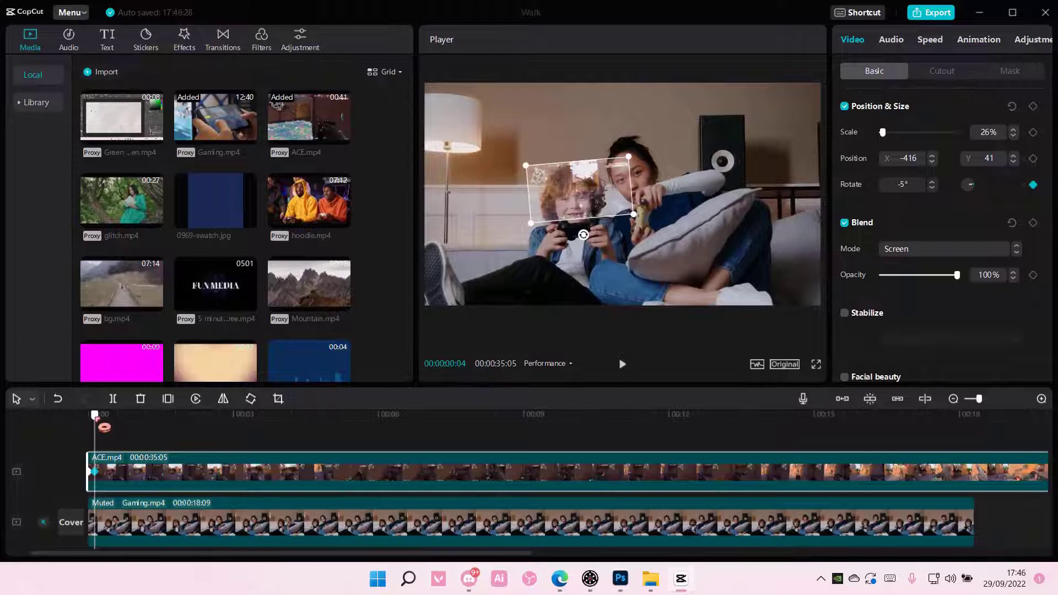
{"action": "left_click_drag", "start_coordinate": [103, 426], "coordinate": [99, 427]}
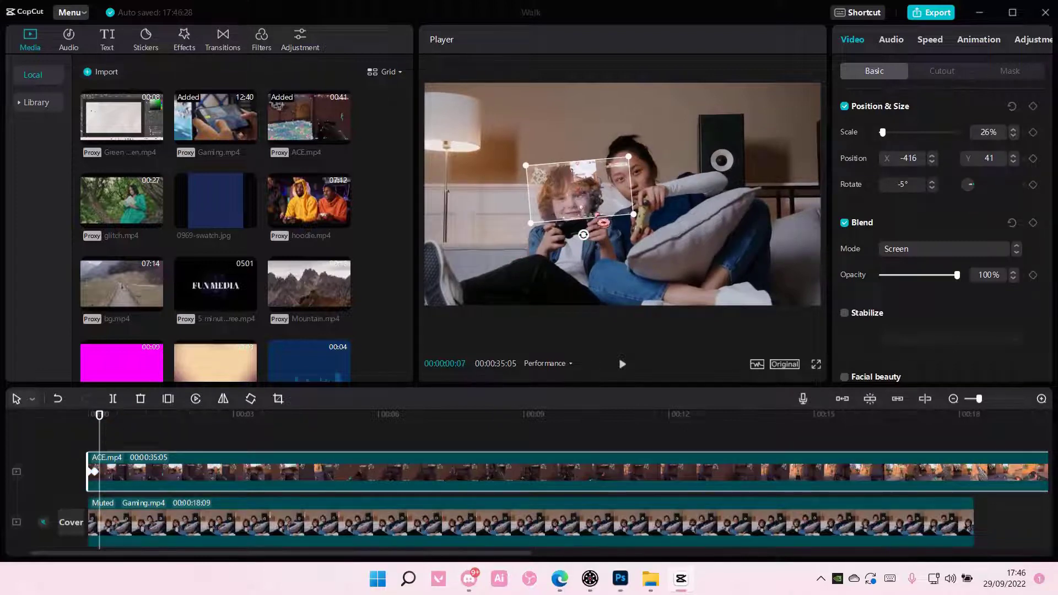
{"action": "left_click_drag", "start_coordinate": [579, 190], "coordinate": [576, 187]}
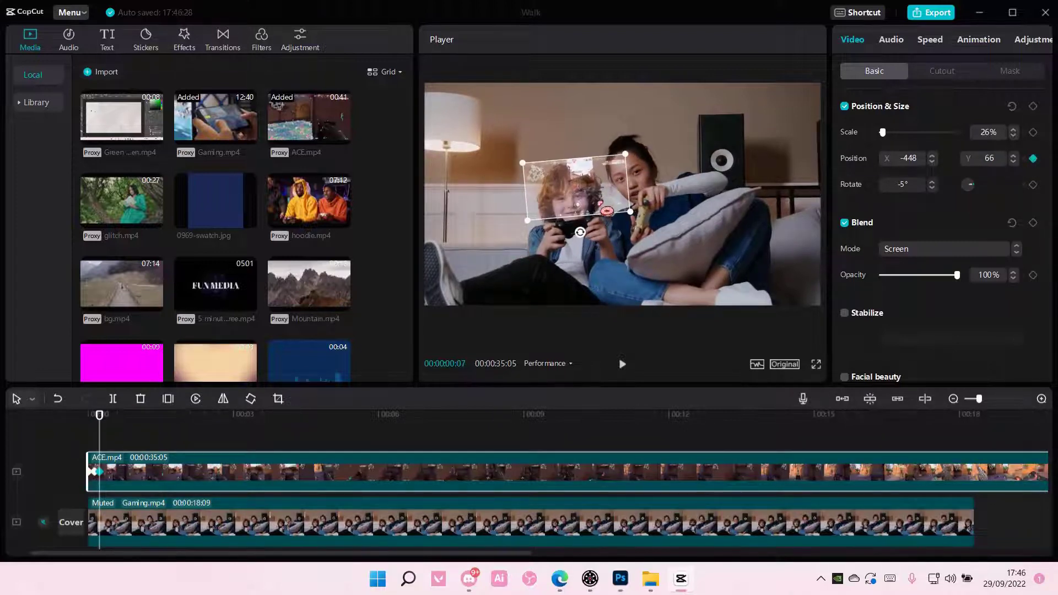
{"action": "left_click", "coordinate": [106, 424]}
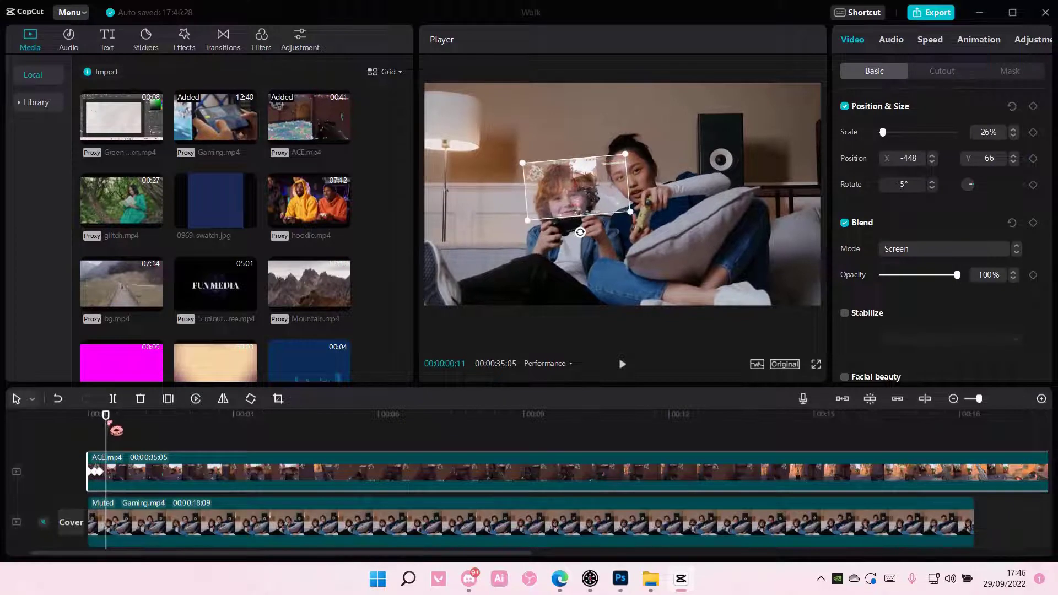
{"action": "left_click_drag", "start_coordinate": [584, 239], "coordinate": [595, 210]}
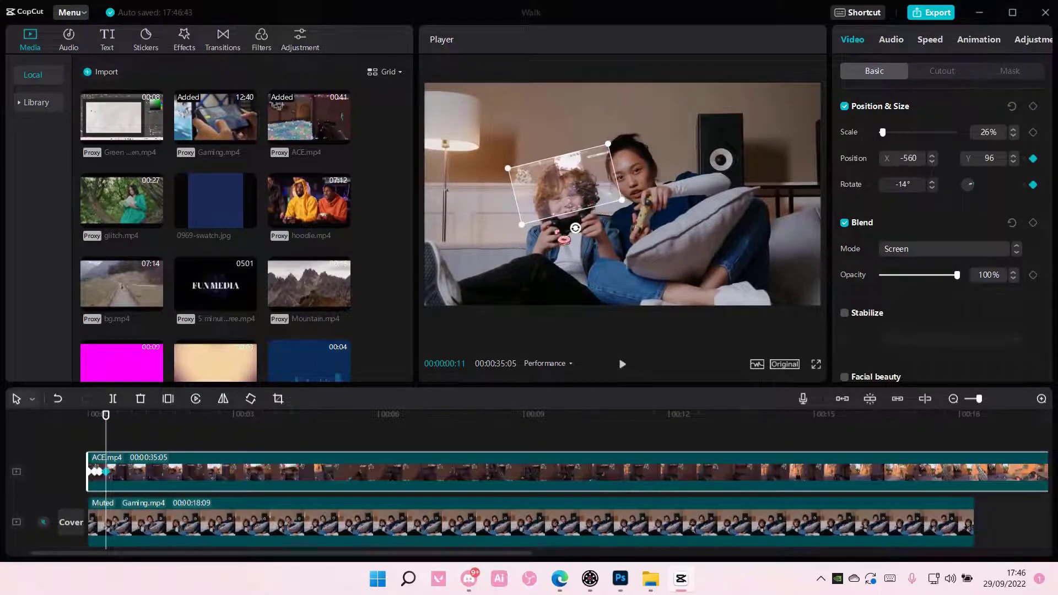
Step: At later frames, tilt the overlay to -20° and keep it over the controller
{"action": "left_click", "coordinate": [113, 433]}
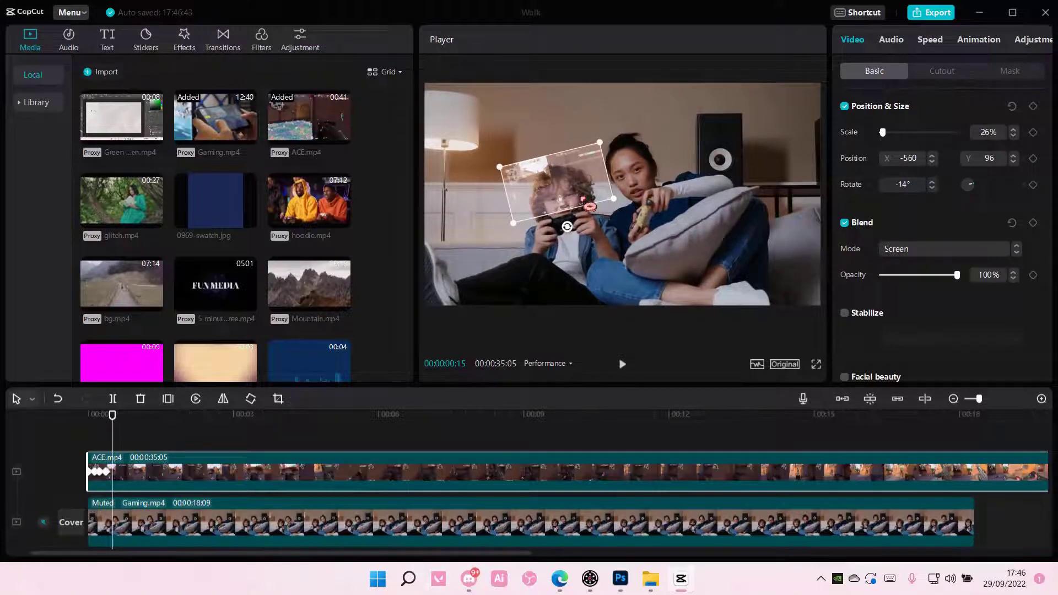
{"action": "left_click", "coordinate": [118, 415]}
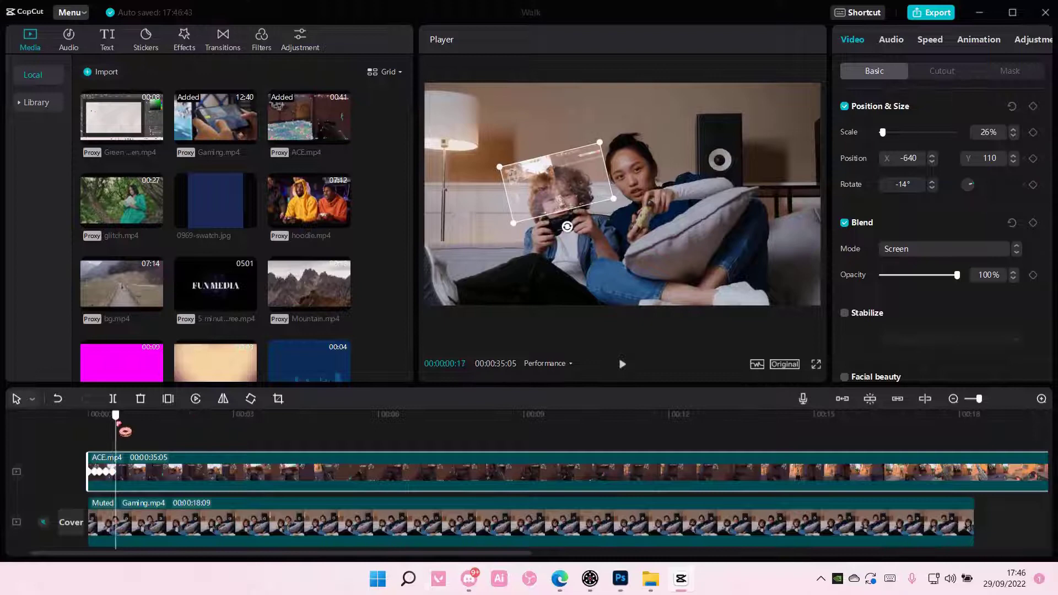
{"action": "mouse_move", "coordinate": [566, 226]}
{"action": "left_mouse_down"}
{"action": "mouse_move", "coordinate": [583, 202]}
{"action": "mouse_move", "coordinate": [567, 223]}
{"action": "left_mouse_up"}
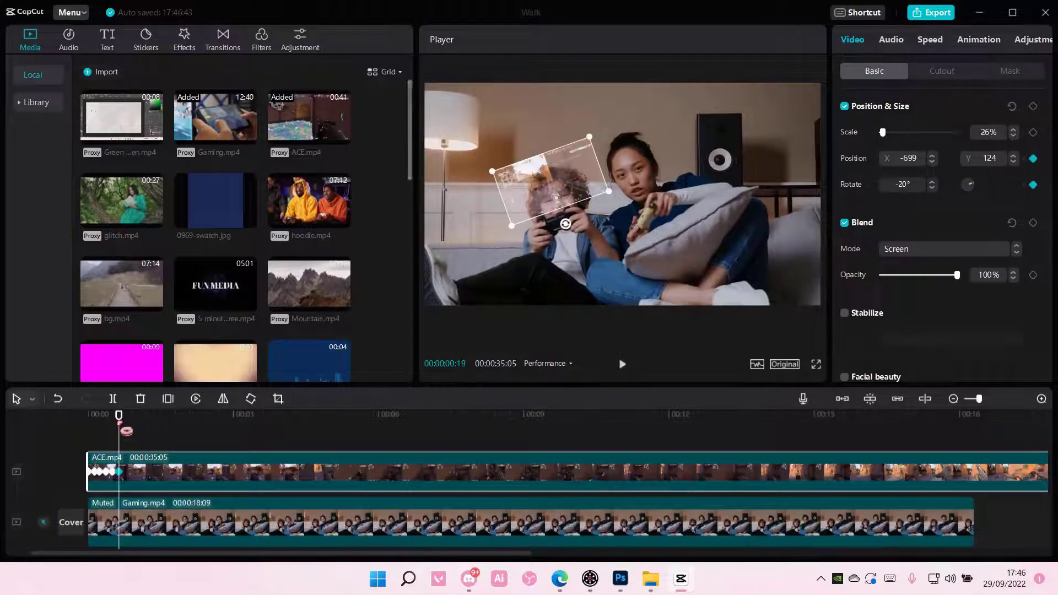
{"action": "left_click", "coordinate": [130, 416]}
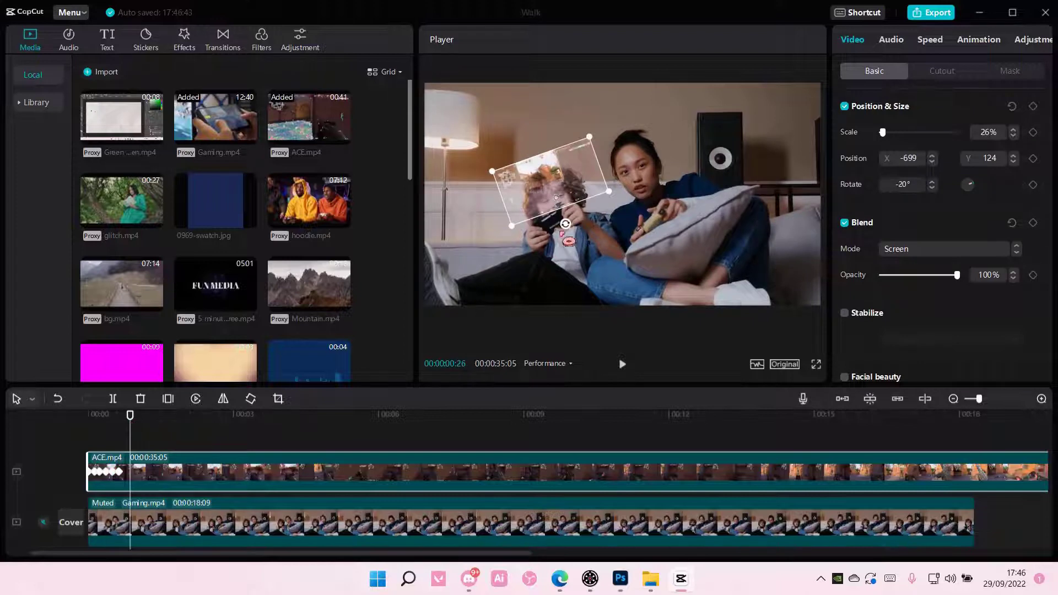
{"action": "key", "text": "Left"}
{"action": "key", "text": "Left"}
{"action": "key", "text": "Left"}
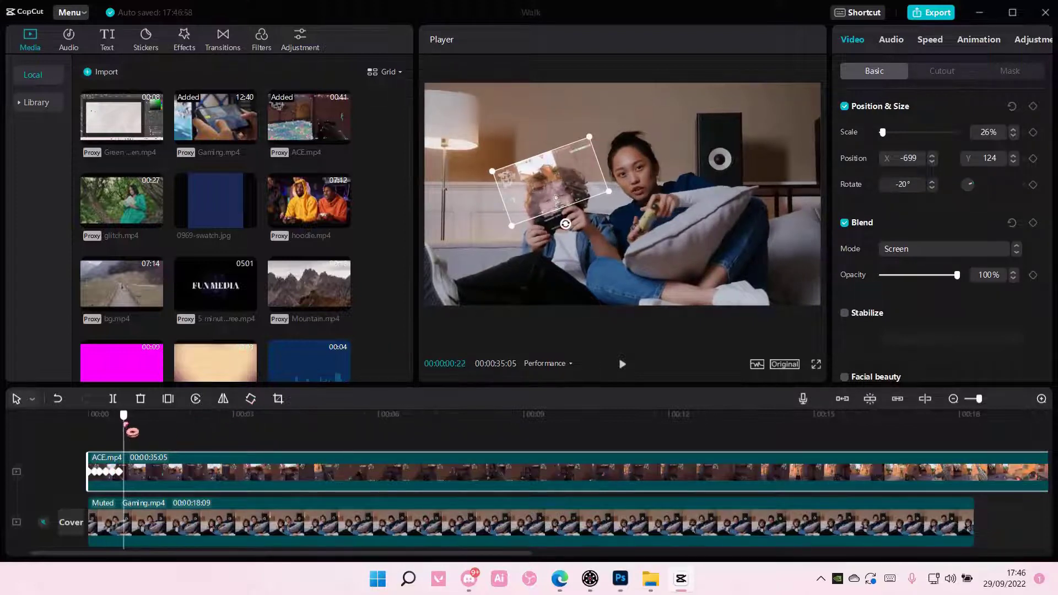
{"action": "left_click_drag", "start_coordinate": [571, 205], "coordinate": [567, 208]}
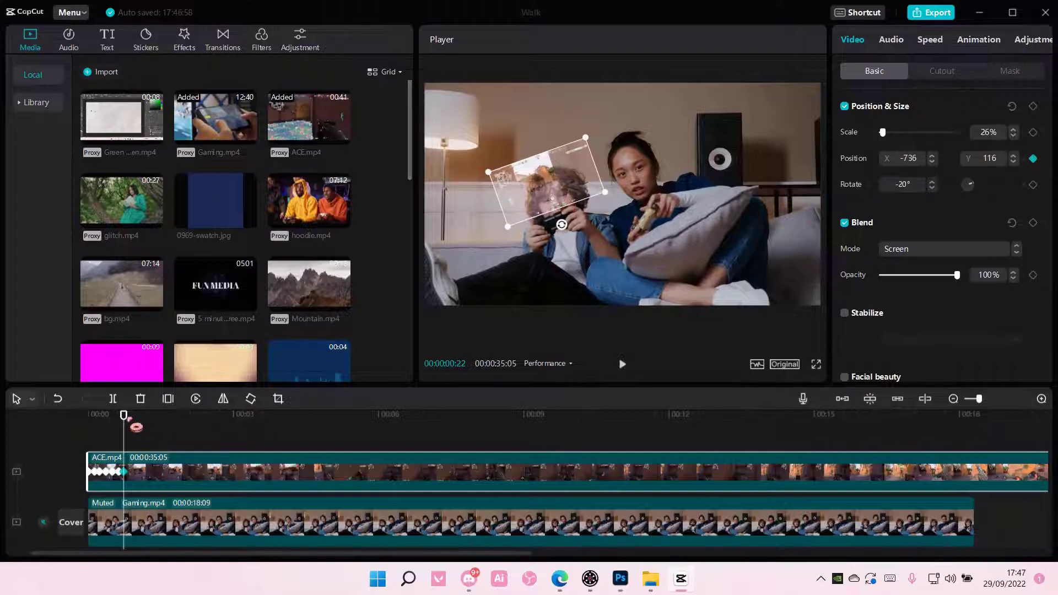
Step: Over the next frames, tilt the hologram further and shift it up-left onto the controller
{"action": "left_click_drag", "start_coordinate": [124, 416], "coordinate": [133, 416]}
{"action": "left_click_drag", "start_coordinate": [561, 225], "coordinate": [570, 220]}
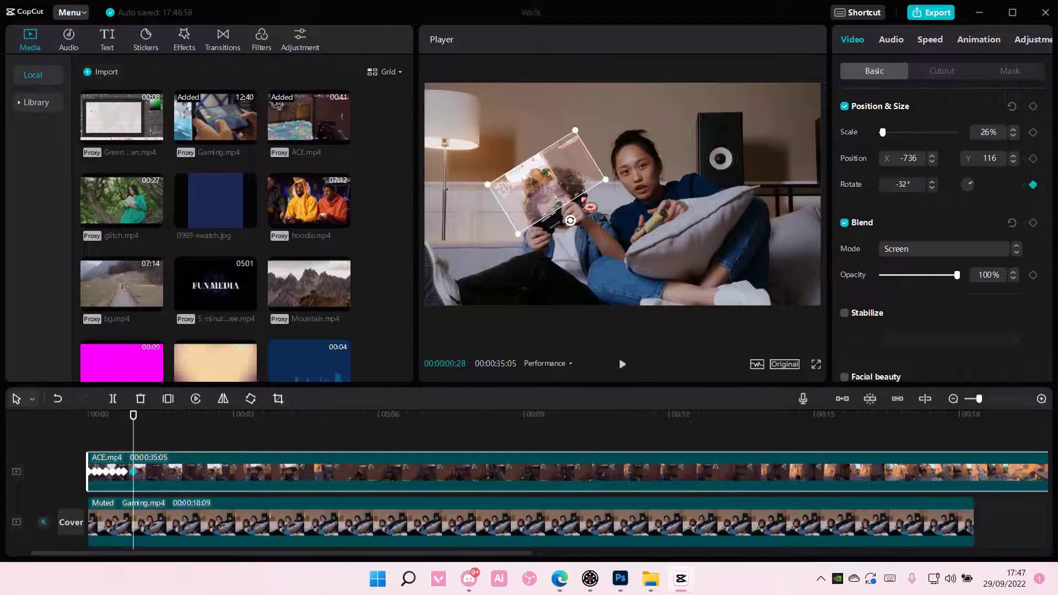
{"action": "left_click_drag", "start_coordinate": [548, 181], "coordinate": [541, 180]}
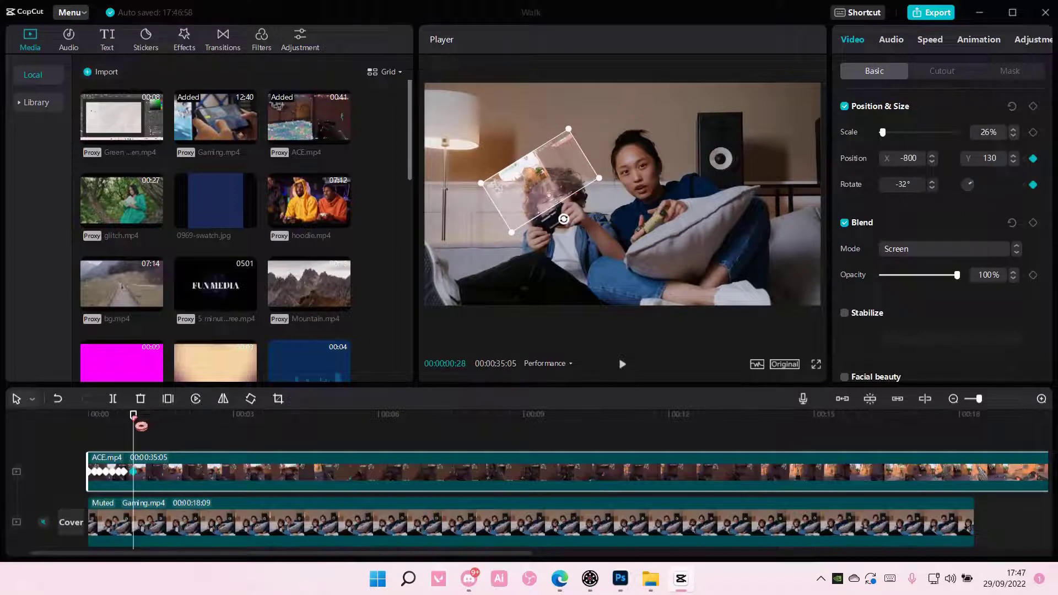
{"action": "left_click_drag", "start_coordinate": [134, 416], "coordinate": [139, 415]}
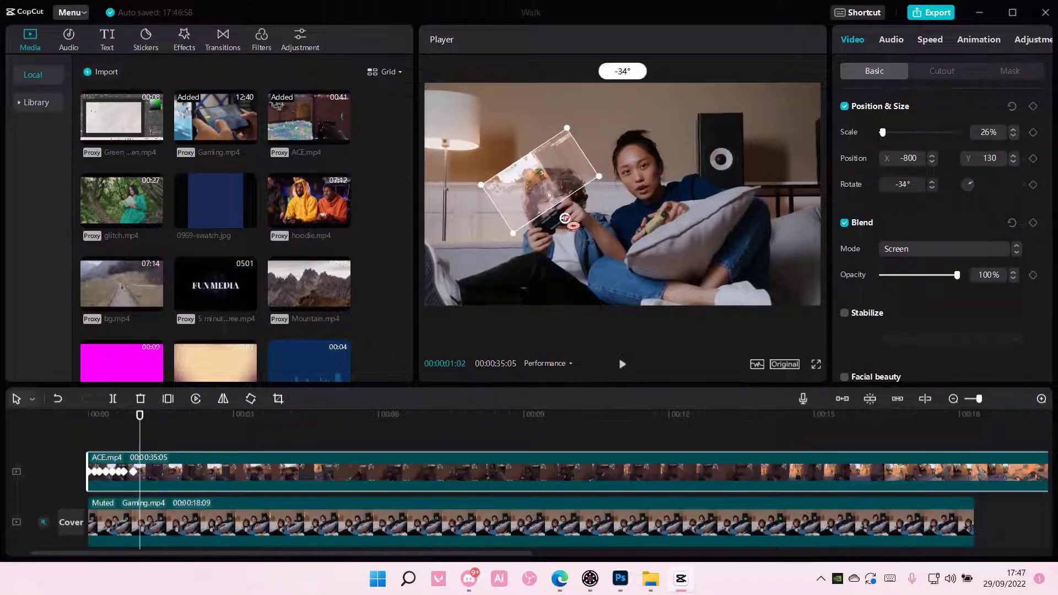
{"action": "left_click_drag", "start_coordinate": [576, 217], "coordinate": [575, 212]}
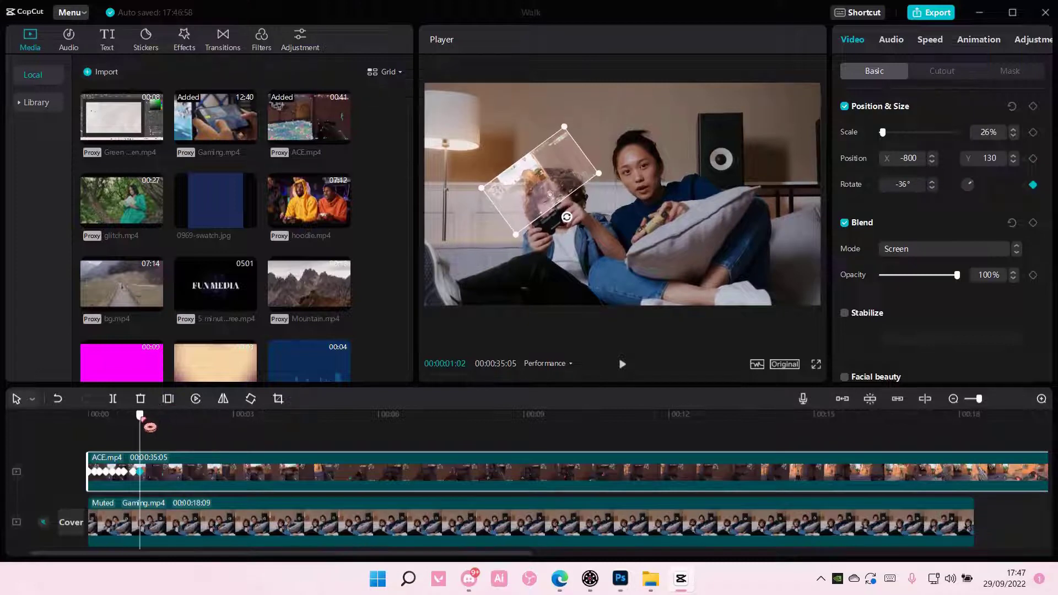
{"action": "left_click_drag", "start_coordinate": [153, 423], "coordinate": [158, 427]}
Step: Ease the hologram's tilt back over the following frames to match the controller
{"action": "left_click_drag", "start_coordinate": [543, 236], "coordinate": [581, 195]}
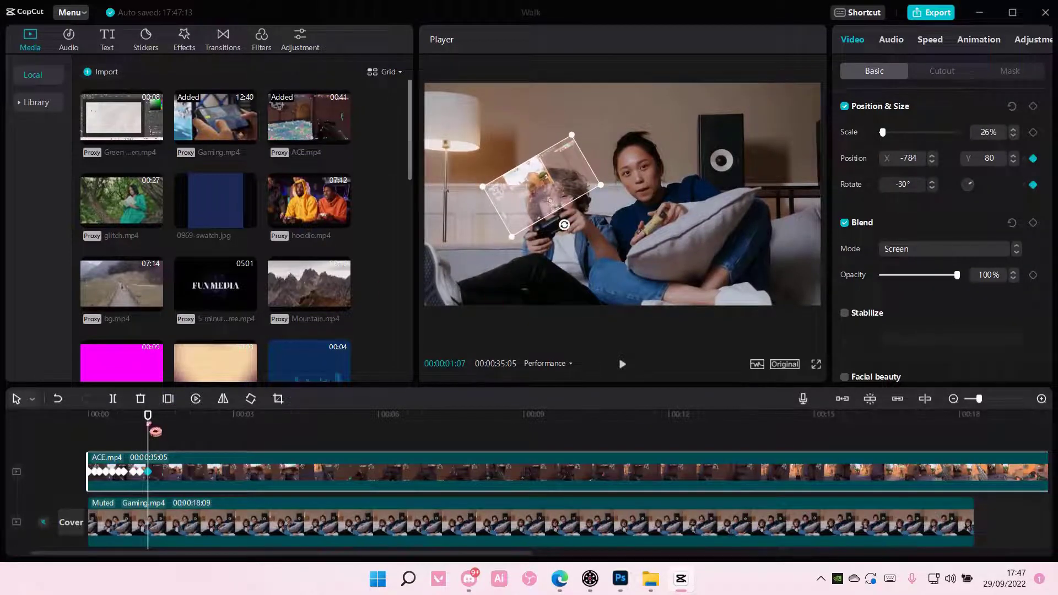
{"action": "left_click_drag", "start_coordinate": [155, 431], "coordinate": [159, 432]}
{"action": "left_click_drag", "start_coordinate": [567, 242], "coordinate": [578, 212]}
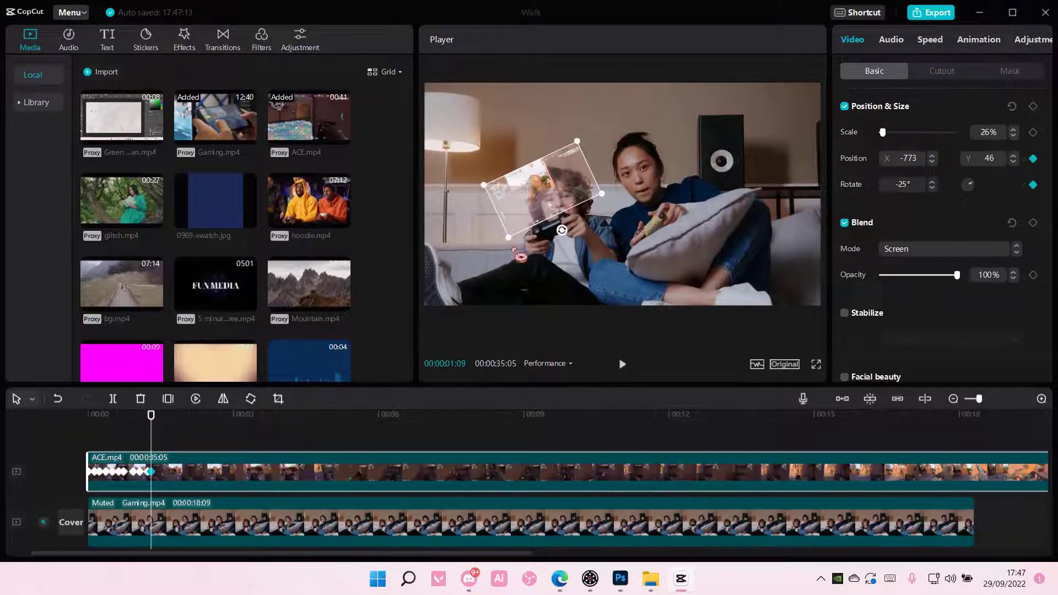
{"action": "left_click_drag", "start_coordinate": [157, 428], "coordinate": [161, 427]}
{"action": "mouse_move", "coordinate": [562, 232]}
{"action": "left_mouse_down"}
{"action": "mouse_move", "coordinate": [569, 245]}
{"action": "mouse_move", "coordinate": [593, 219]}
{"action": "left_mouse_up"}
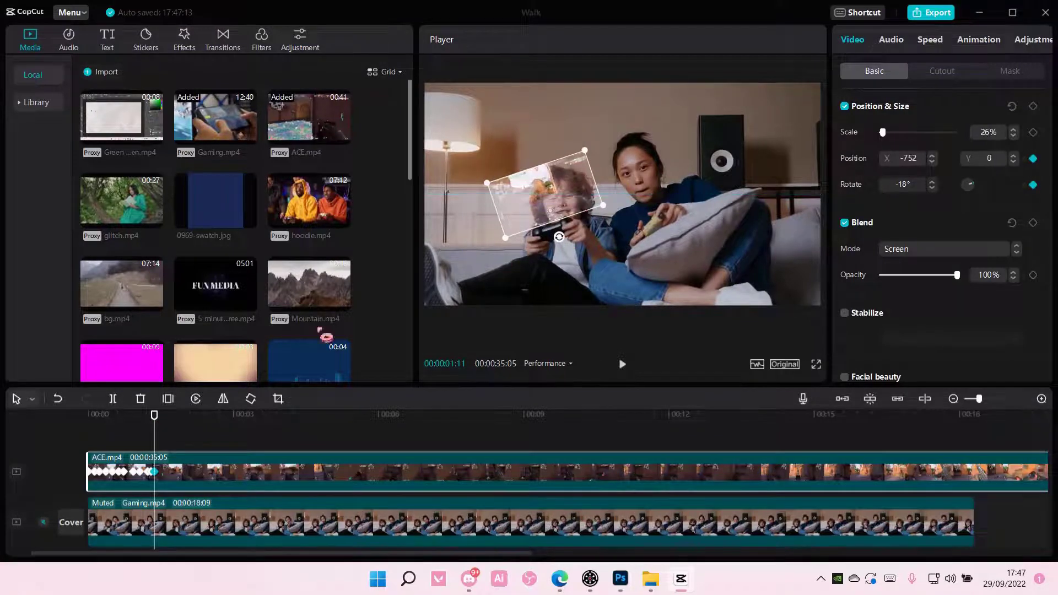
Step: Keep reducing the tilt and raise the hologram slightly over the controller
{"action": "left_click_drag", "start_coordinate": [161, 430], "coordinate": [165, 431]}
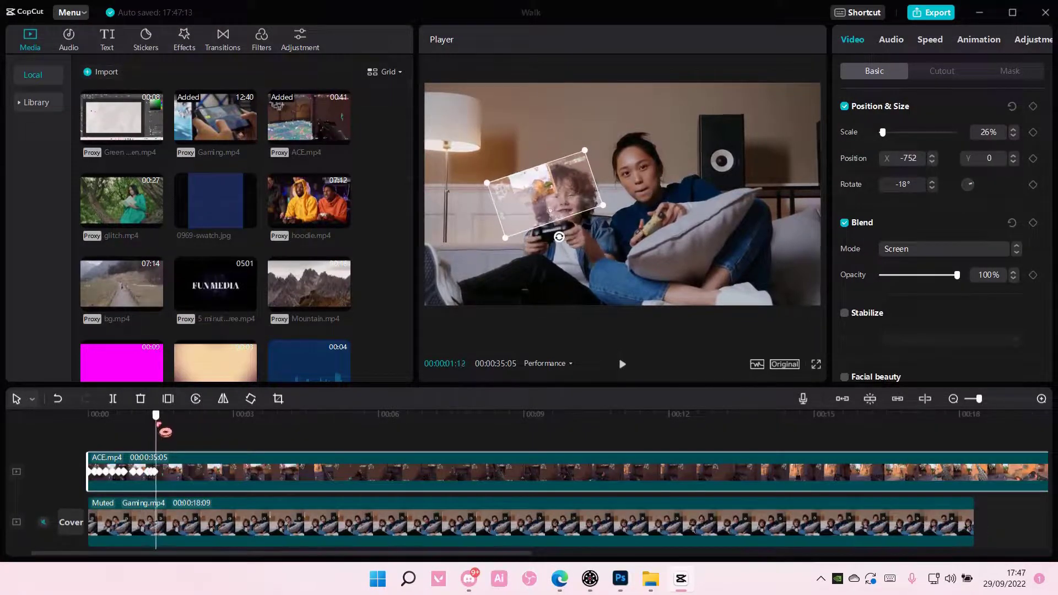
{"action": "left_click_drag", "start_coordinate": [559, 238], "coordinate": [553, 240]}
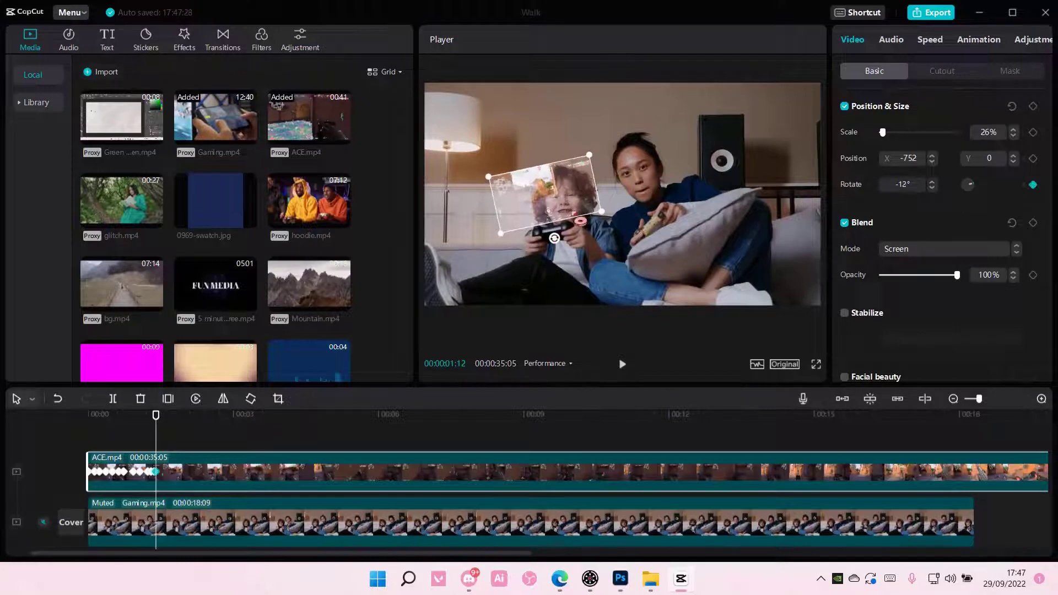
{"action": "left_click_drag", "start_coordinate": [157, 423], "coordinate": [168, 426]}
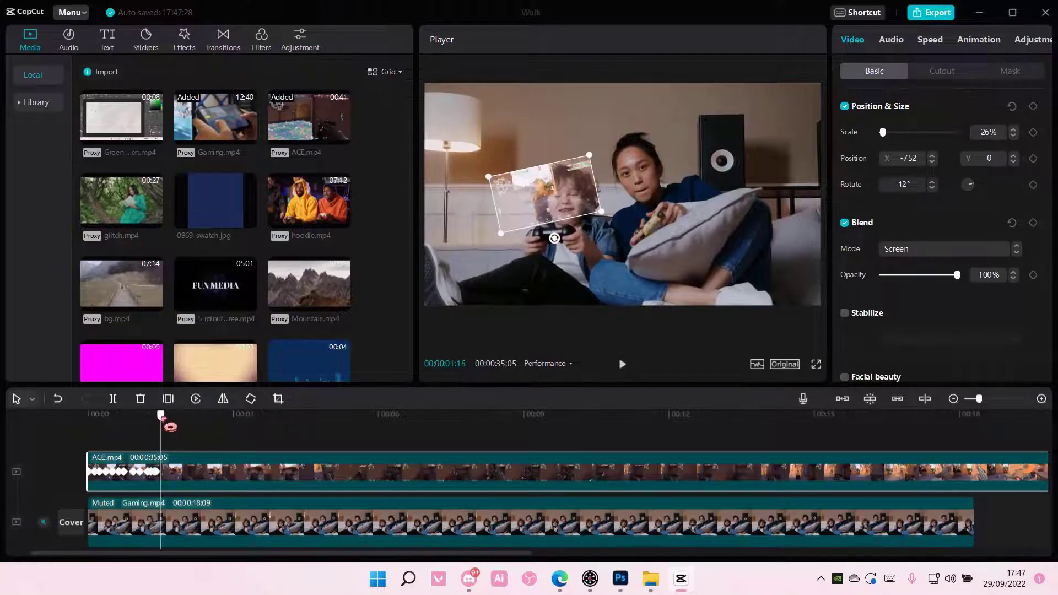
{"action": "left_click_drag", "start_coordinate": [560, 251], "coordinate": [591, 228]}
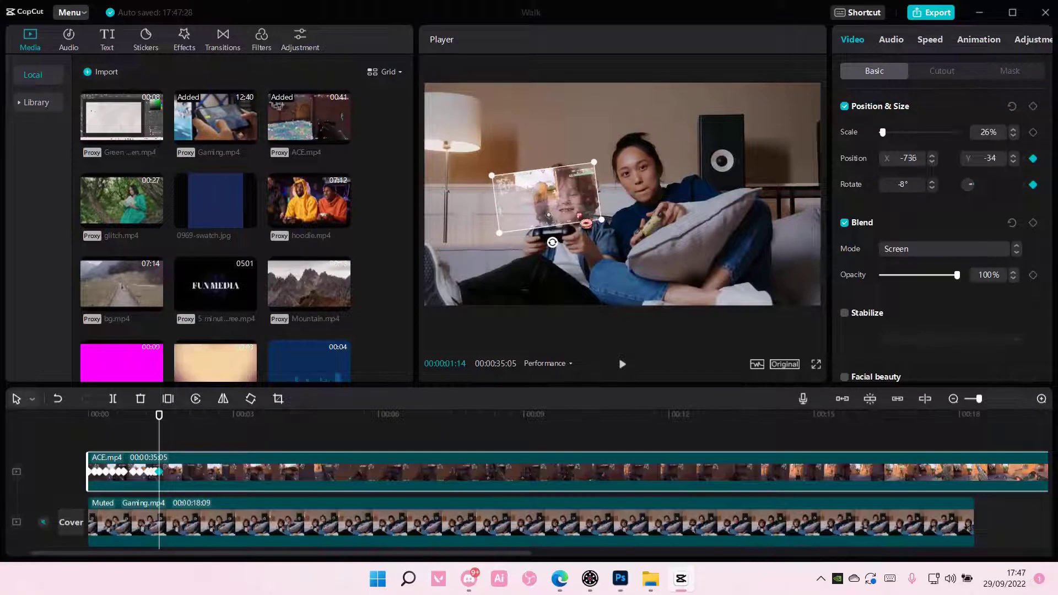
{"action": "left_click", "coordinate": [171, 431]}
Step: Tilt the hologram the other way and shift it right, then level it at a later frame
{"action": "left_click_drag", "start_coordinate": [164, 424], "coordinate": [166, 425]}
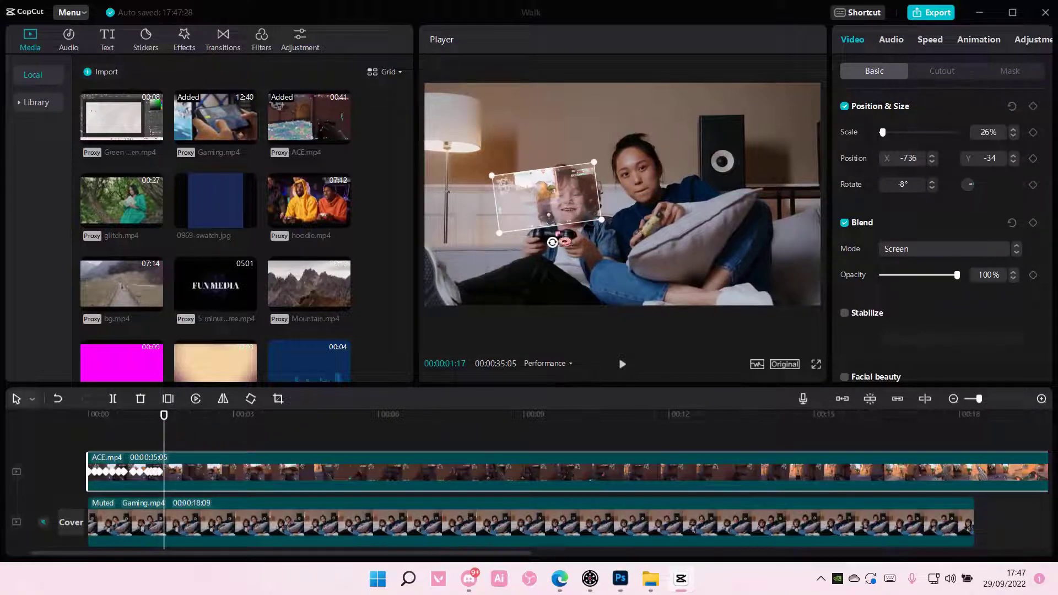
{"action": "left_click_drag", "start_coordinate": [552, 243], "coordinate": [543, 243]}
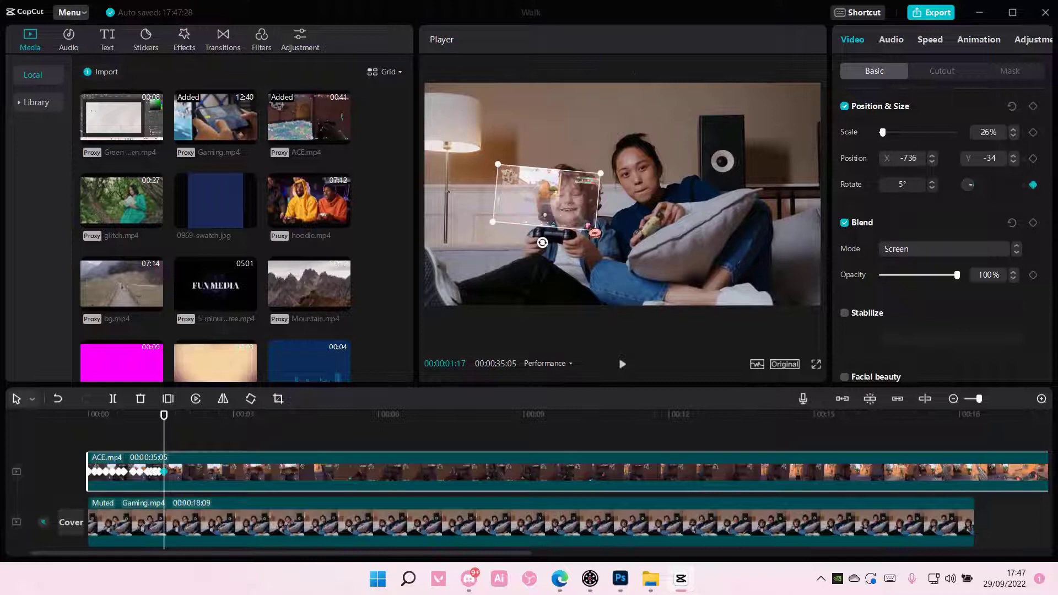
{"action": "left_click_drag", "start_coordinate": [541, 199], "coordinate": [548, 201]}
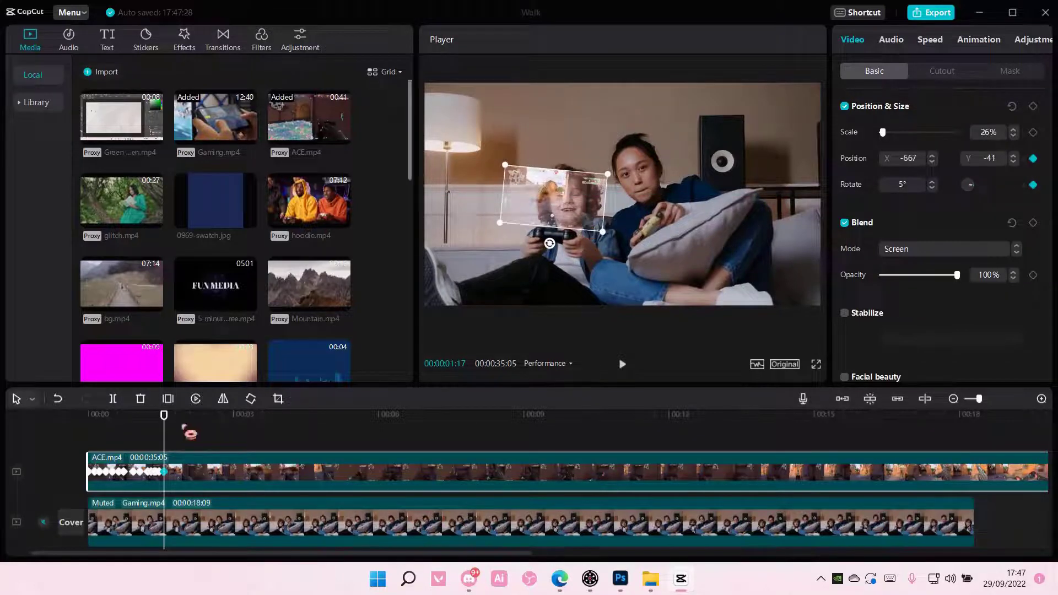
{"action": "left_click_drag", "start_coordinate": [187, 430], "coordinate": [193, 434]}
{"action": "left_click_drag", "start_coordinate": [583, 229], "coordinate": [589, 221]}
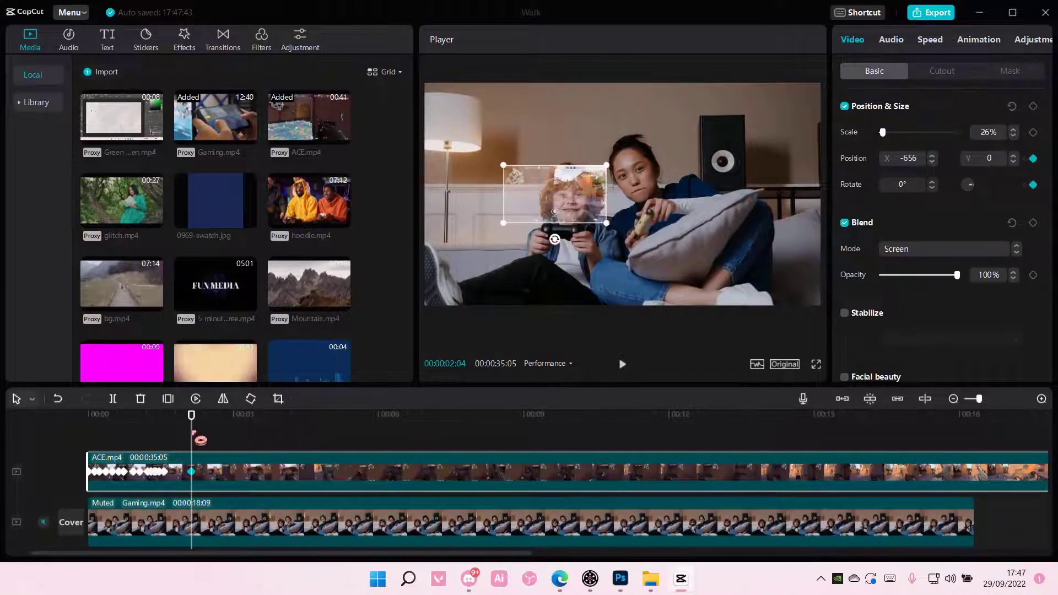
{"action": "left_click_drag", "start_coordinate": [200, 428], "coordinate": [78, 436]}
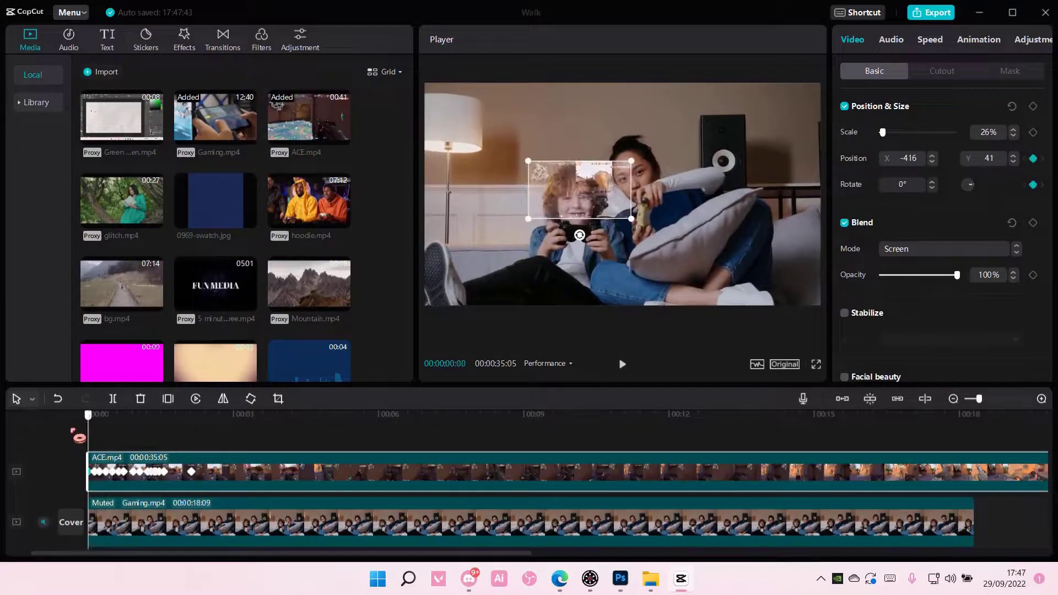
Step: Deselect the overlay, play the edit from 00:00, stop it, and scrub back to review
{"action": "left_click", "coordinate": [165, 436]}
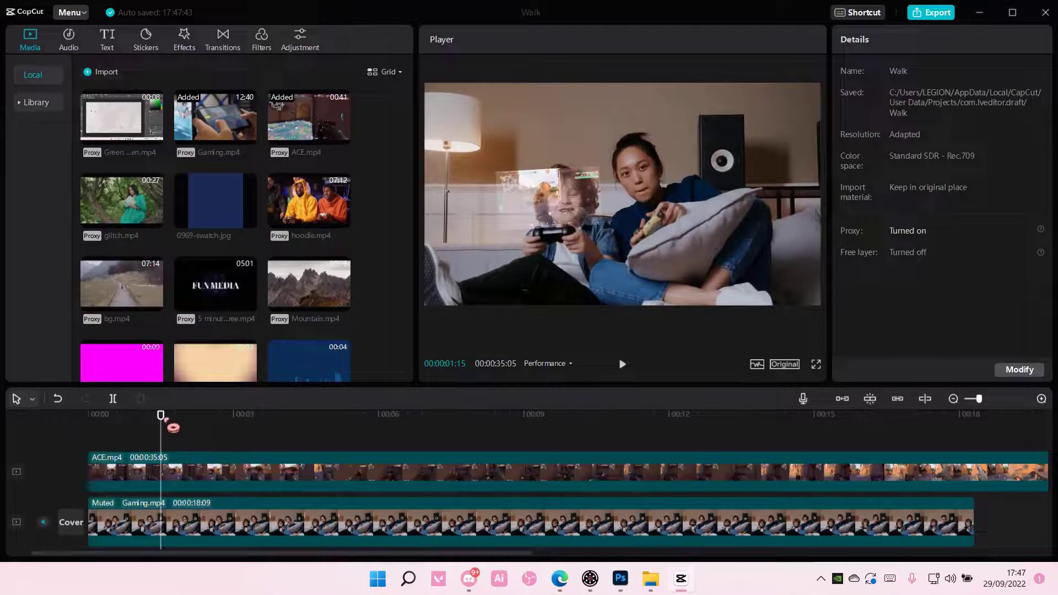
{"action": "left_click_drag", "start_coordinate": [173, 427], "coordinate": [84, 432]}
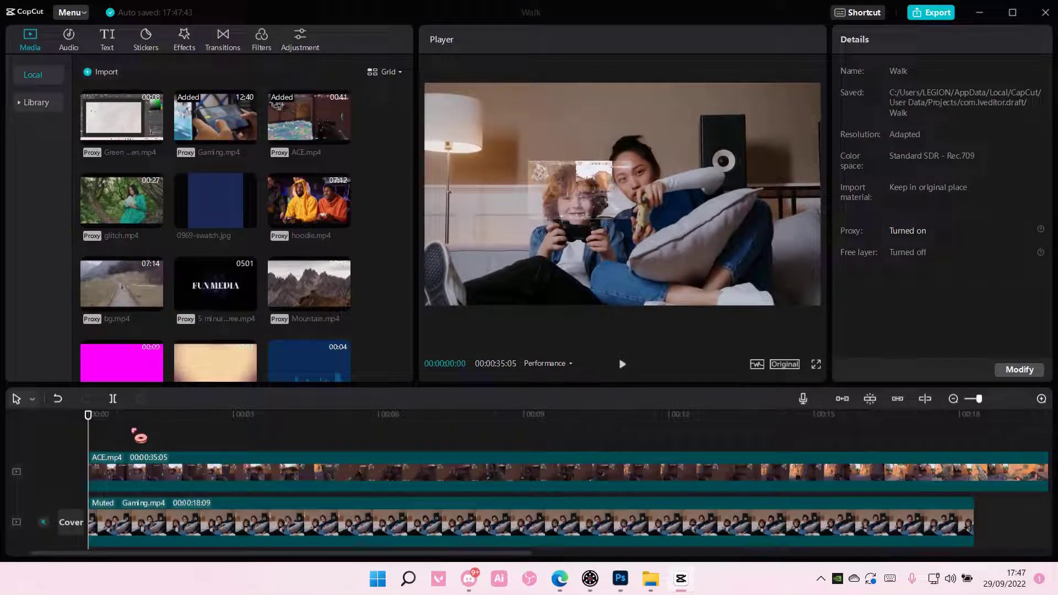
{"action": "key", "text": "space"}
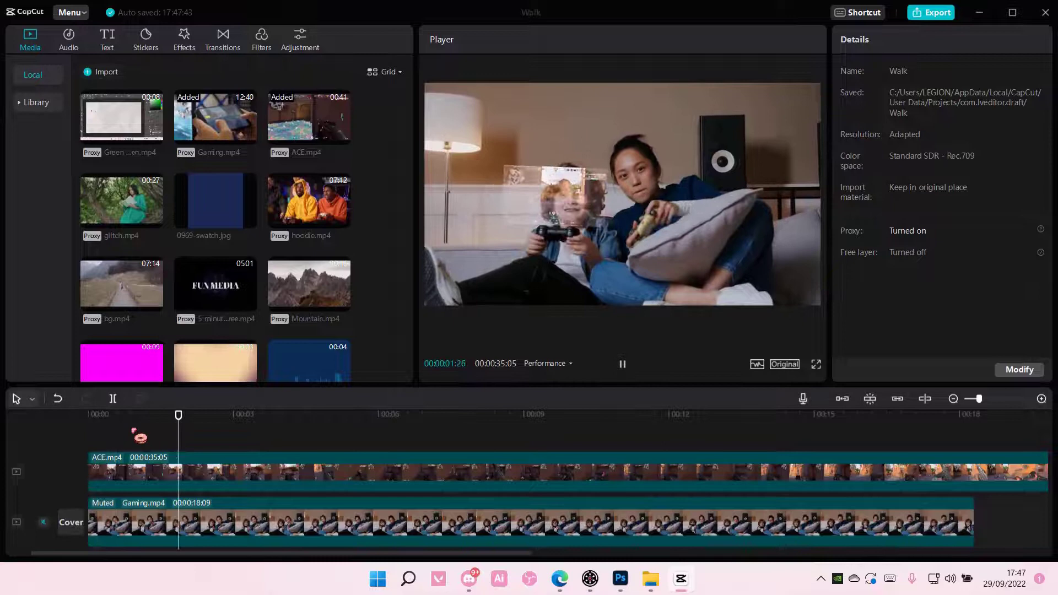
{"action": "key", "text": "space"}
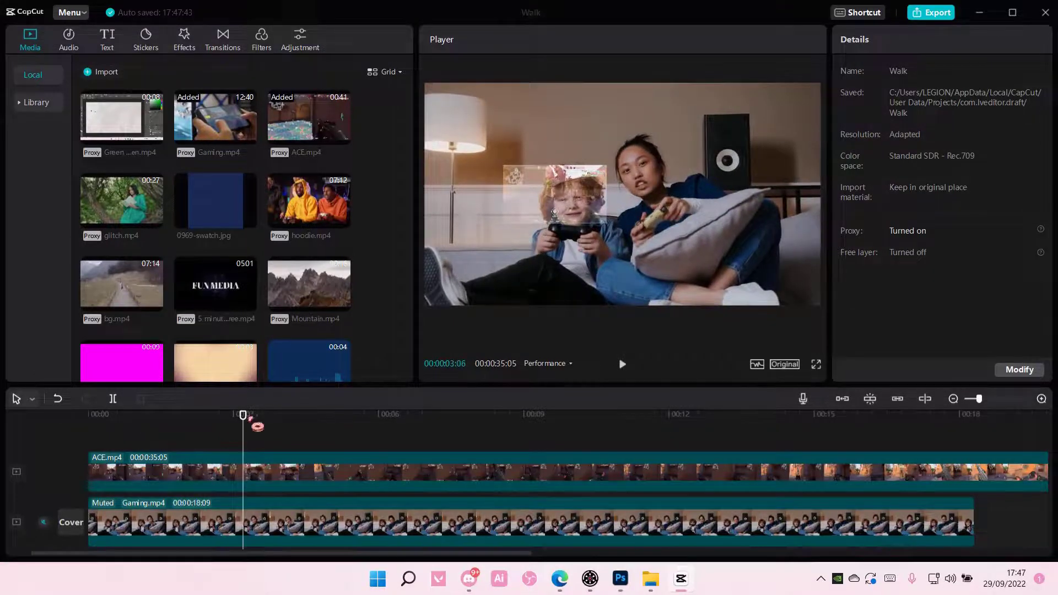
{"action": "mouse_move", "coordinate": [257, 426]}
{"action": "left_mouse_down"}
{"action": "mouse_move", "coordinate": [107, 432]}
{"action": "mouse_move", "coordinate": [223, 449]}
{"action": "mouse_move", "coordinate": [168, 444]}
{"action": "mouse_move", "coordinate": [119, 454]}
{"action": "mouse_move", "coordinate": [189, 462]}
{"action": "mouse_move", "coordinate": [95, 469]}
{"action": "mouse_move", "coordinate": [171, 473]}
{"action": "mouse_move", "coordinate": [156, 475]}
{"action": "left_mouse_up"}
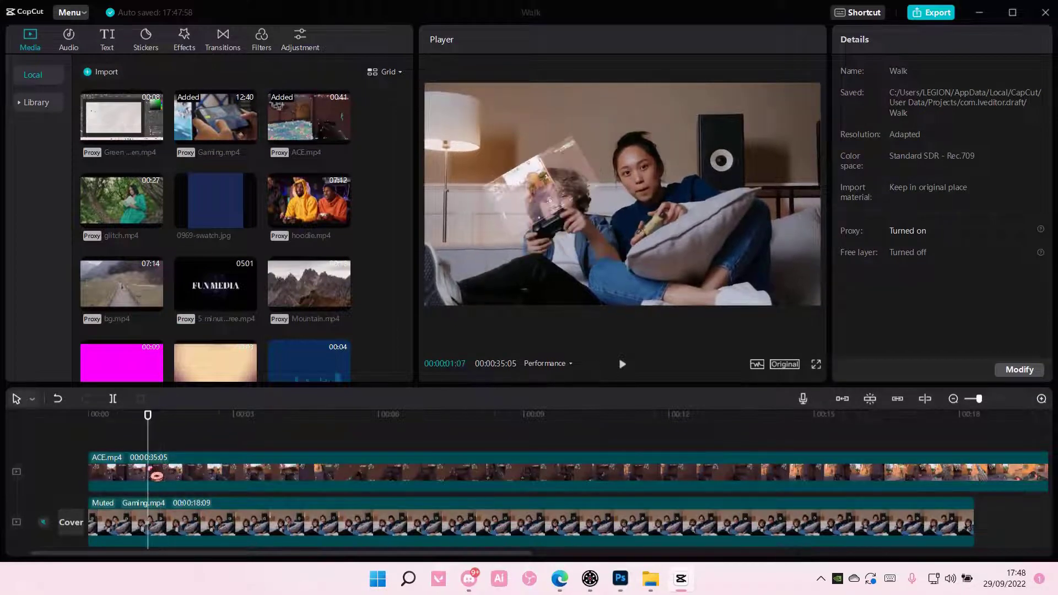